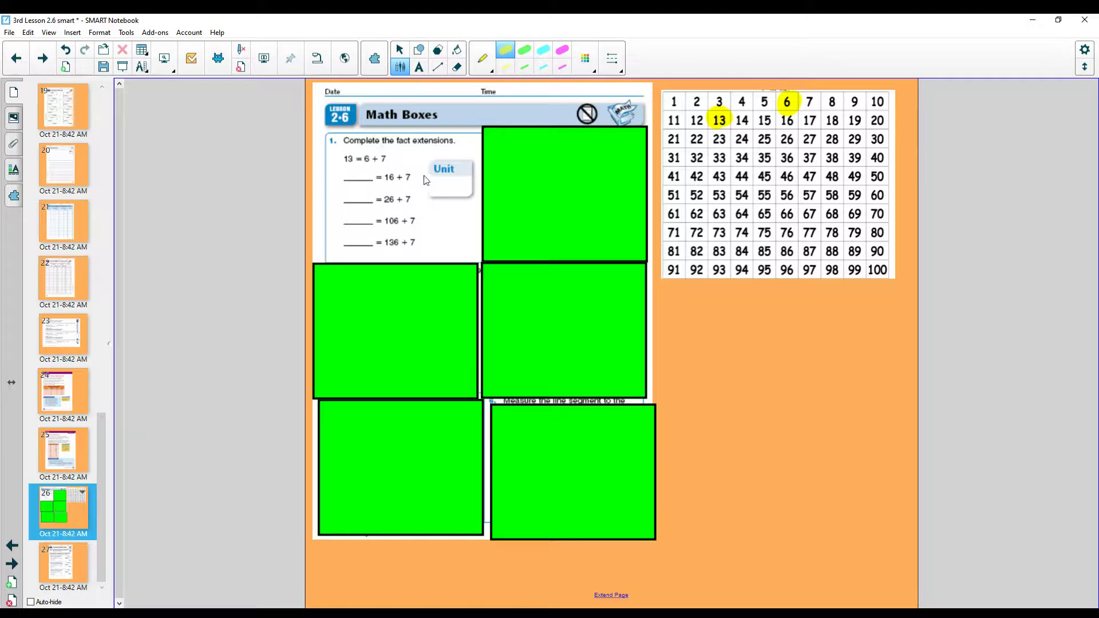
Highlight the Unit box and 13 = 6 + 7 yellow, then 16 and 23 blue
{"action": "mouse_move", "coordinate": [434, 175]}
{"action": "left_mouse_down"}
{"action": "mouse_move", "coordinate": [467, 182]}
{"action": "mouse_move", "coordinate": [476, 198]}
{"action": "mouse_move", "coordinate": [428, 195]}
{"action": "left_mouse_up"}
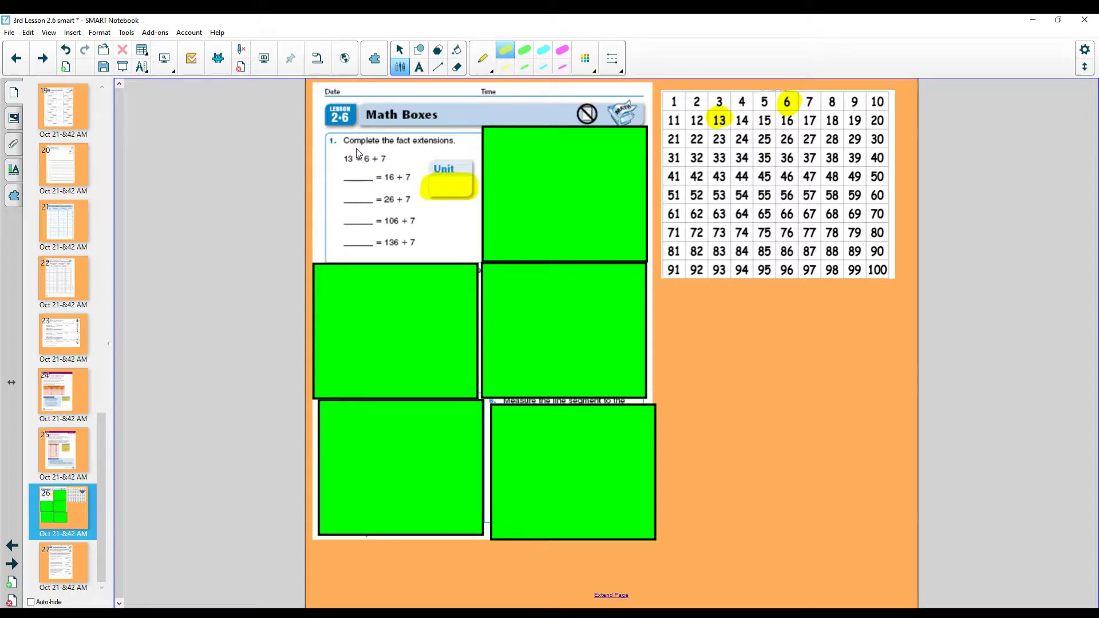
{"action": "left_click_drag", "start_coordinate": [342, 160], "coordinate": [398, 158]}
{"action": "left_click", "coordinate": [544, 50]}
{"action": "left_click_drag", "start_coordinate": [779, 117], "coordinate": [785, 122]}
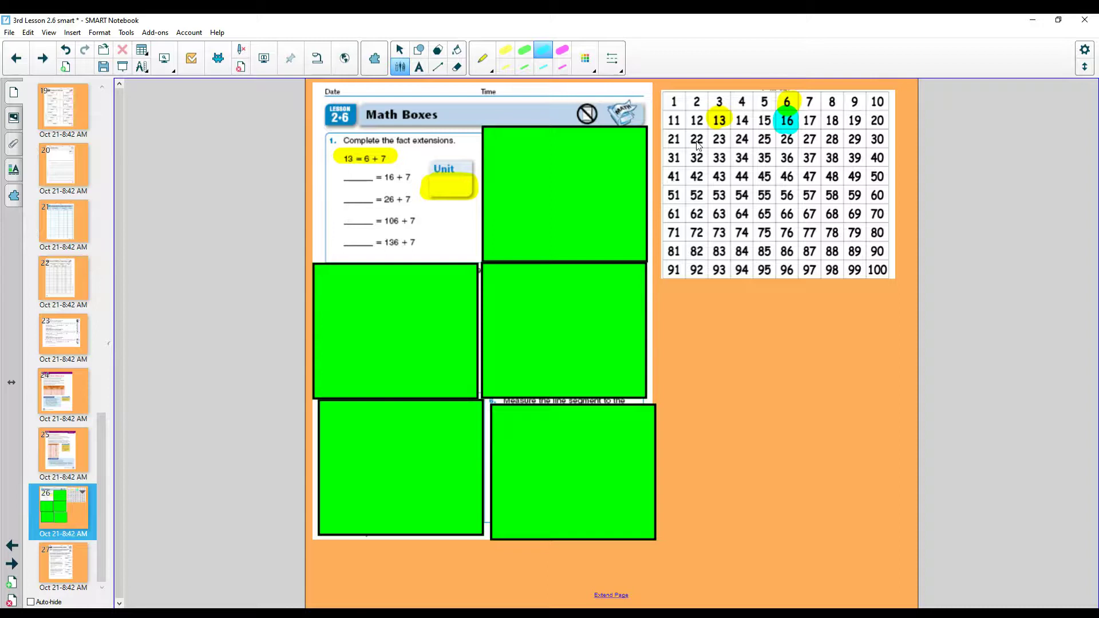
{"action": "left_click_drag", "start_coordinate": [719, 136], "coordinate": [723, 144]}
{"action": "left_click", "coordinate": [387, 178]}
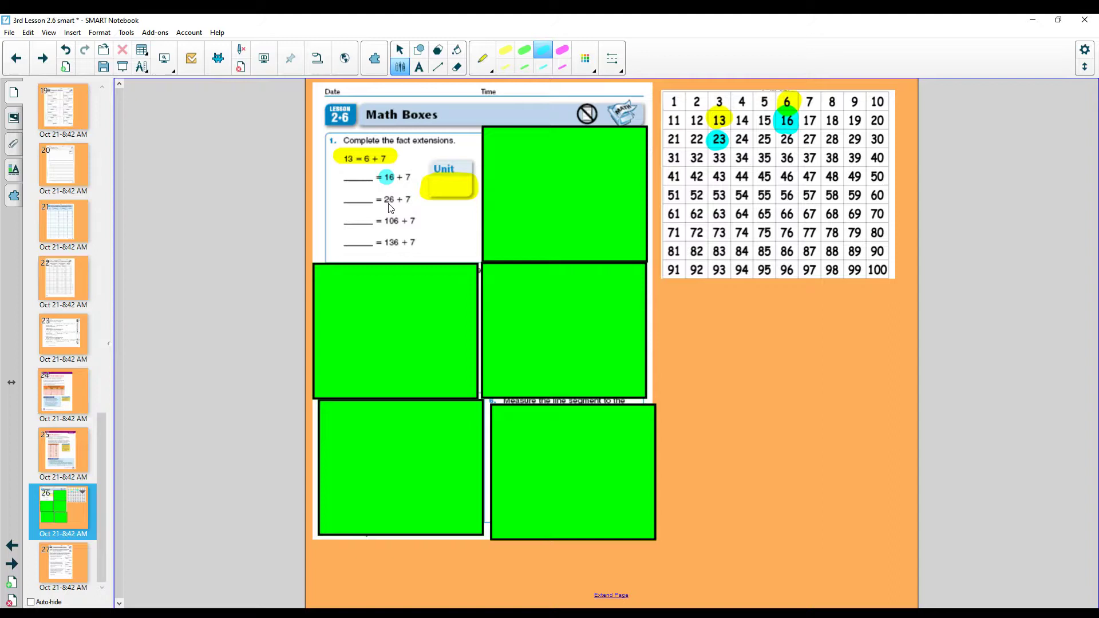
Highlight 26 and 33 on the hundred chart in magenta
{"action": "left_click", "coordinate": [563, 50]}
{"action": "left_click_drag", "start_coordinate": [784, 134], "coordinate": [786, 143]}
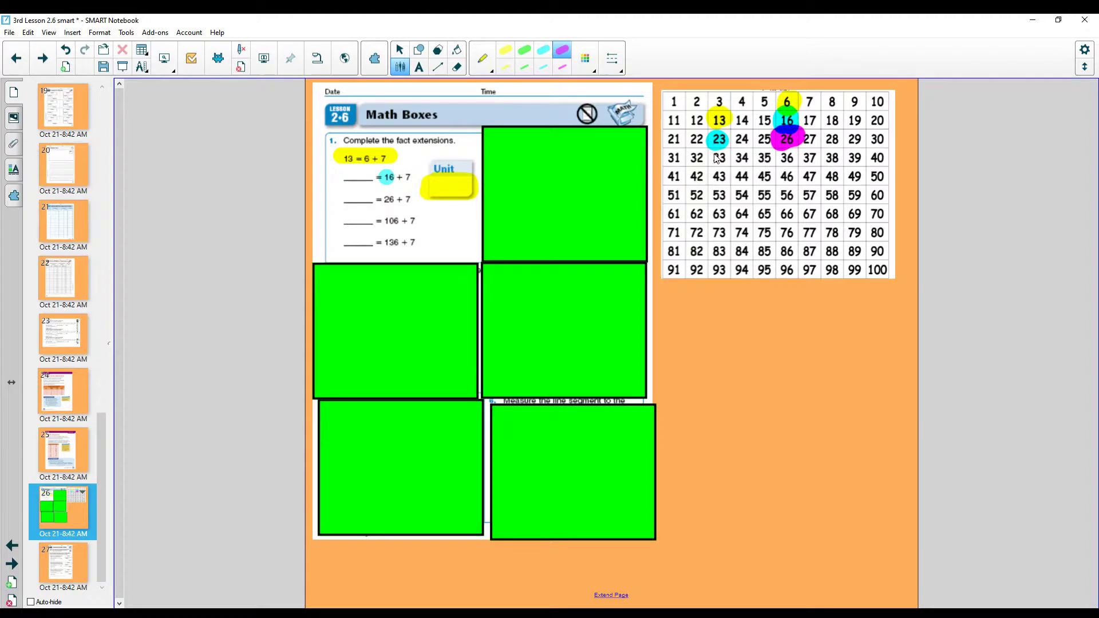
{"action": "left_click_drag", "start_coordinate": [717, 152], "coordinate": [719, 165]}
Switch the pen type to the plain Pen with red ink
{"action": "left_click", "coordinate": [421, 67]}
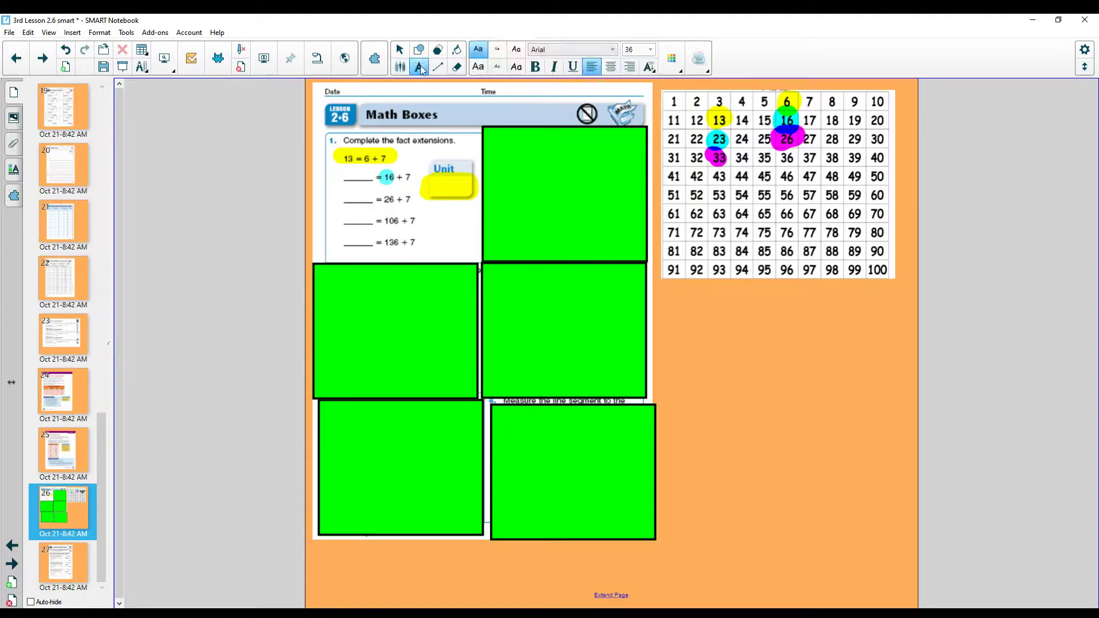
{"action": "left_click", "coordinate": [401, 67]}
{"action": "left_click", "coordinate": [487, 67]}
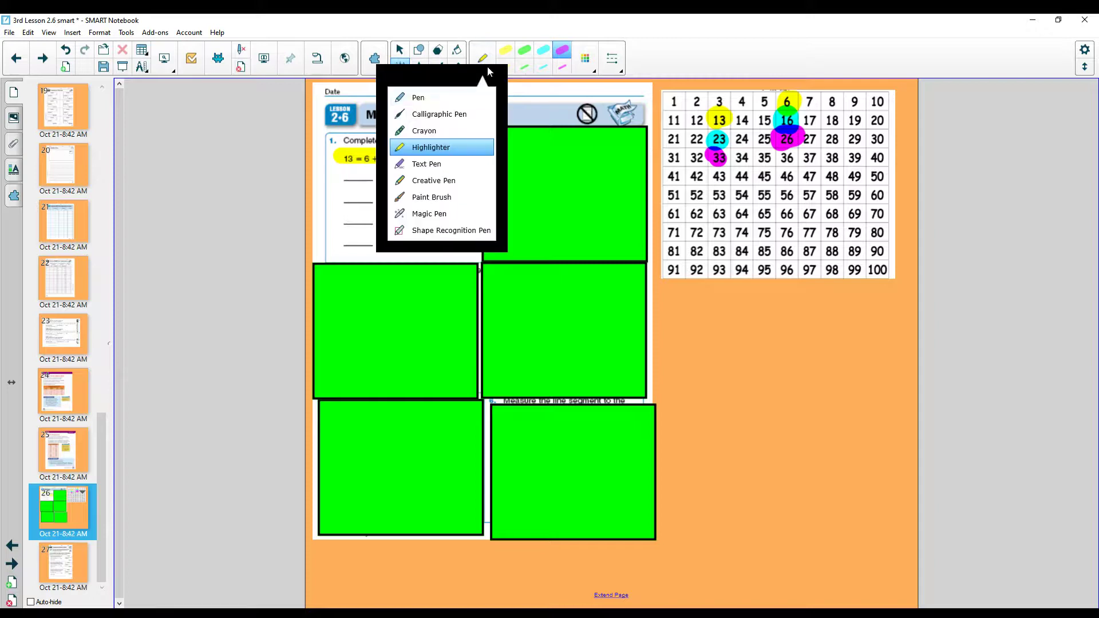
{"action": "left_click", "coordinate": [448, 97]}
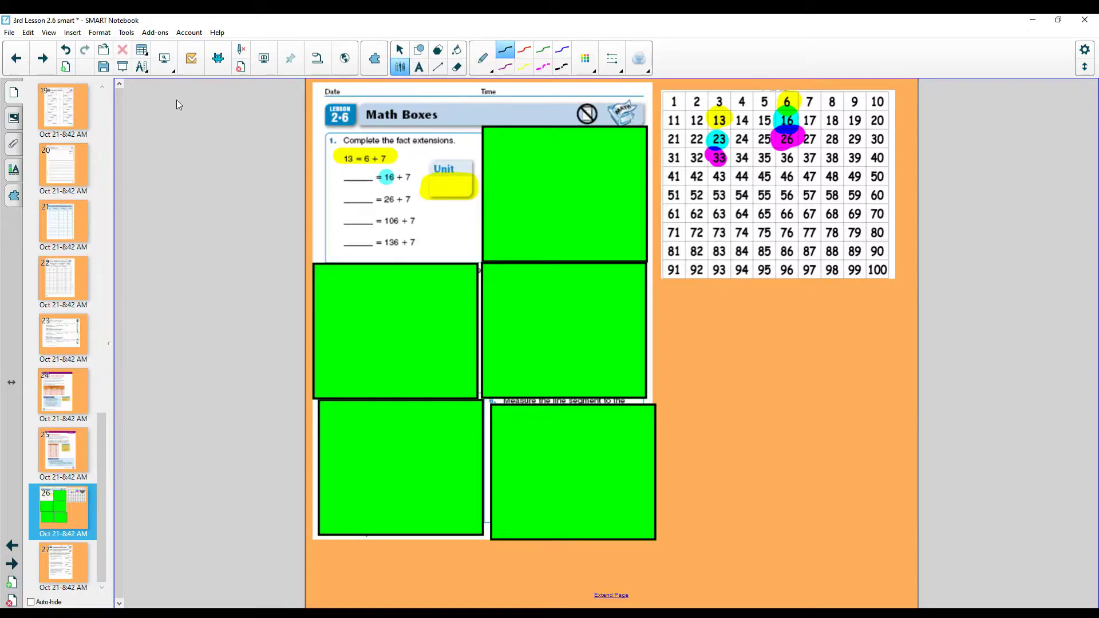
{"action": "left_click", "coordinate": [524, 50]}
Handwrite 23, 33, 113 and 143 in problem 1's fact-extension blanks
{"action": "mouse_move", "coordinate": [348, 161]}
{"action": "left_mouse_down"}
{"action": "mouse_move", "coordinate": [345, 173]}
{"action": "mouse_move", "coordinate": [374, 169]}
{"action": "mouse_move", "coordinate": [347, 185]}
{"action": "mouse_move", "coordinate": [343, 198]}
{"action": "mouse_move", "coordinate": [377, 186]}
{"action": "mouse_move", "coordinate": [361, 202]}
{"action": "left_mouse_up"}
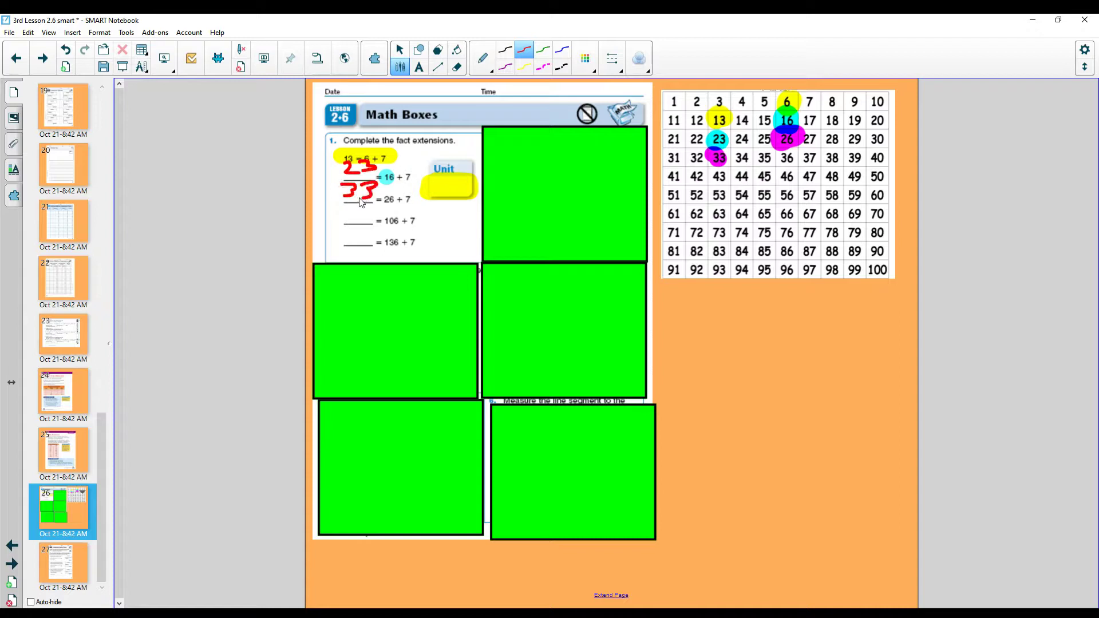
{"action": "left_click", "coordinate": [387, 223]}
{"action": "mouse_move", "coordinate": [342, 208]}
{"action": "left_mouse_down"}
{"action": "mouse_move", "coordinate": [342, 222]}
{"action": "mouse_move", "coordinate": [369, 218]}
{"action": "mouse_move", "coordinate": [356, 223]}
{"action": "left_mouse_up"}
{"action": "mouse_move", "coordinate": [337, 225]}
{"action": "left_mouse_down"}
{"action": "mouse_move", "coordinate": [336, 242]}
{"action": "mouse_move", "coordinate": [372, 239]}
{"action": "mouse_move", "coordinate": [356, 247]}
{"action": "left_mouse_up"}
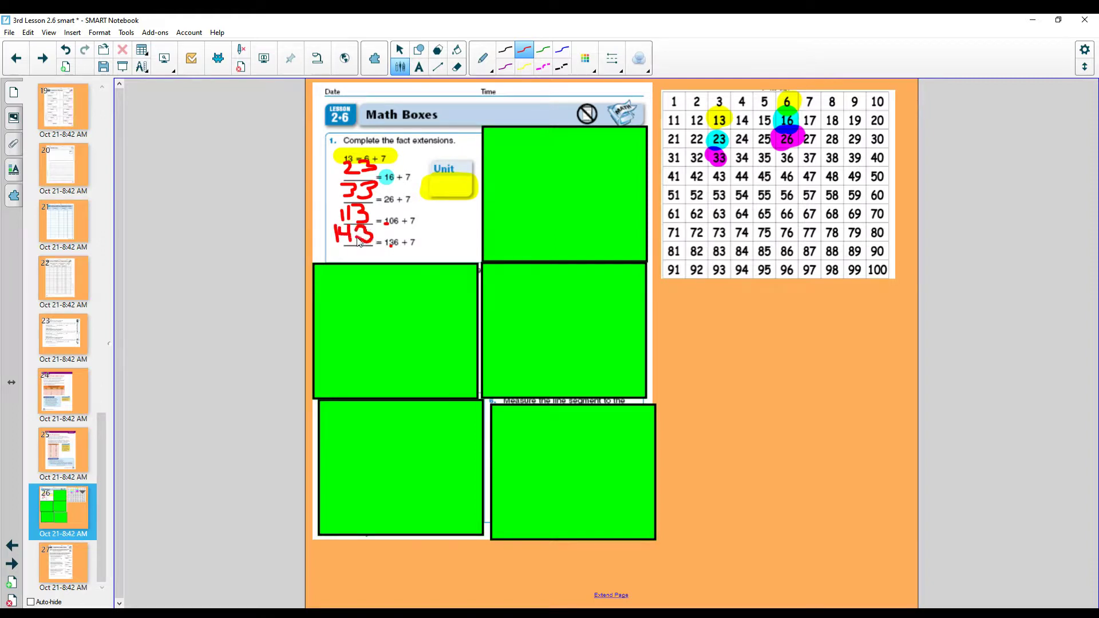
Slide the green cover off problem 2 and erase all highlights from the hundred chart
{"action": "left_click", "coordinate": [395, 53]}
{"action": "left_click_drag", "start_coordinate": [491, 187], "coordinate": [662, 322]}
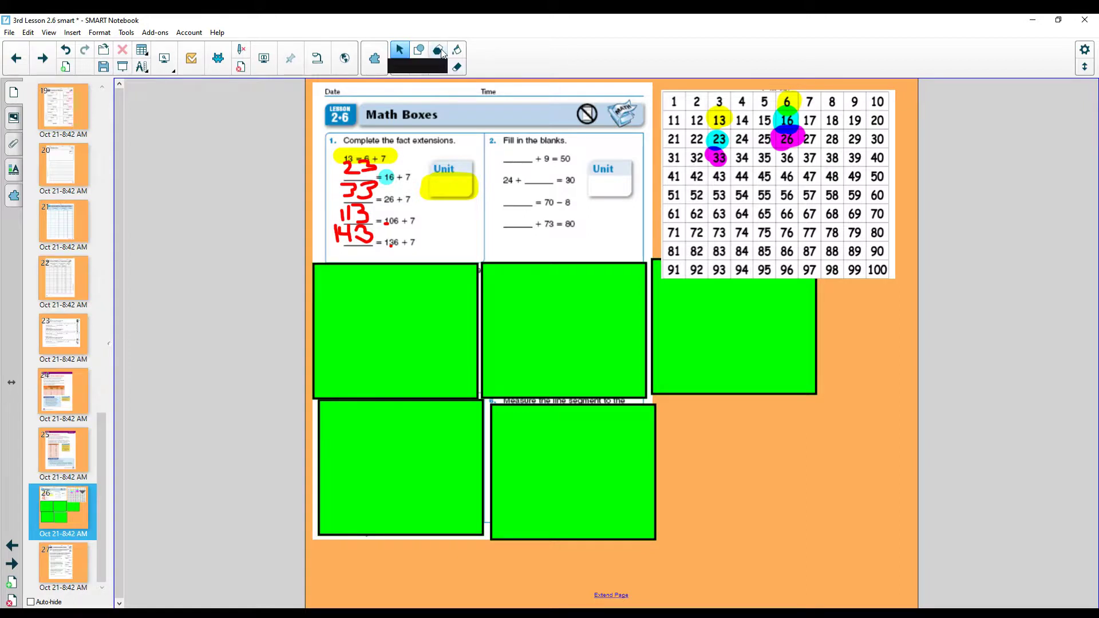
{"action": "left_click", "coordinate": [457, 66]}
{"action": "mouse_move", "coordinate": [747, 90]}
{"action": "left_mouse_down"}
{"action": "mouse_move", "coordinate": [743, 114]}
{"action": "mouse_move", "coordinate": [710, 113]}
{"action": "mouse_move", "coordinate": [716, 166]}
{"action": "mouse_move", "coordinate": [801, 142]}
{"action": "left_mouse_up"}
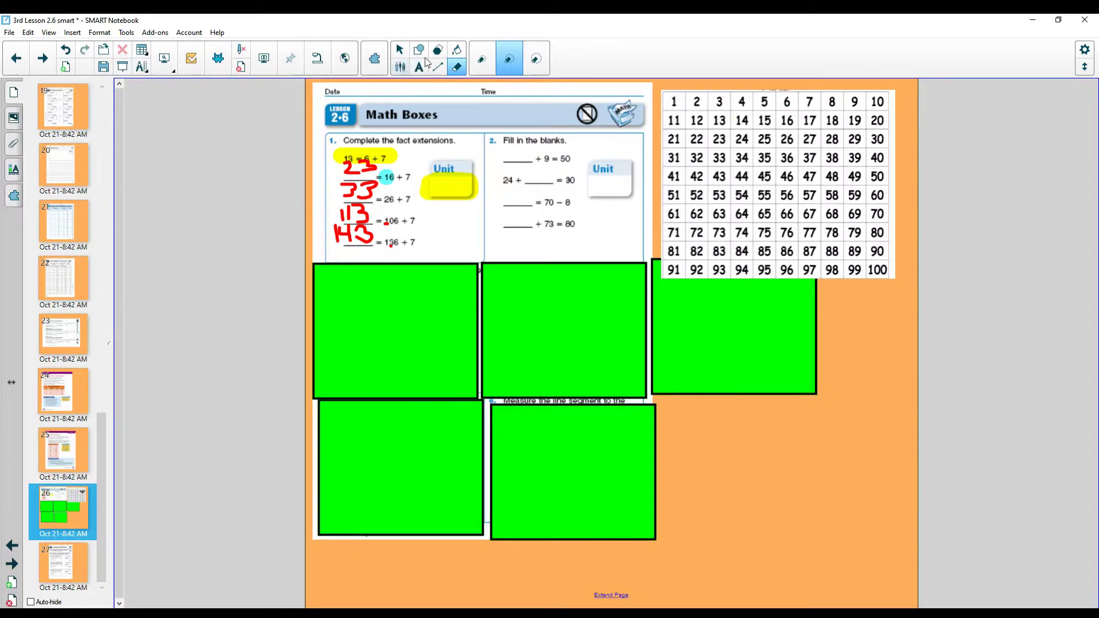
Set the pen type back to Highlighter
{"action": "left_click", "coordinate": [400, 66]}
{"action": "left_click", "coordinate": [491, 66]}
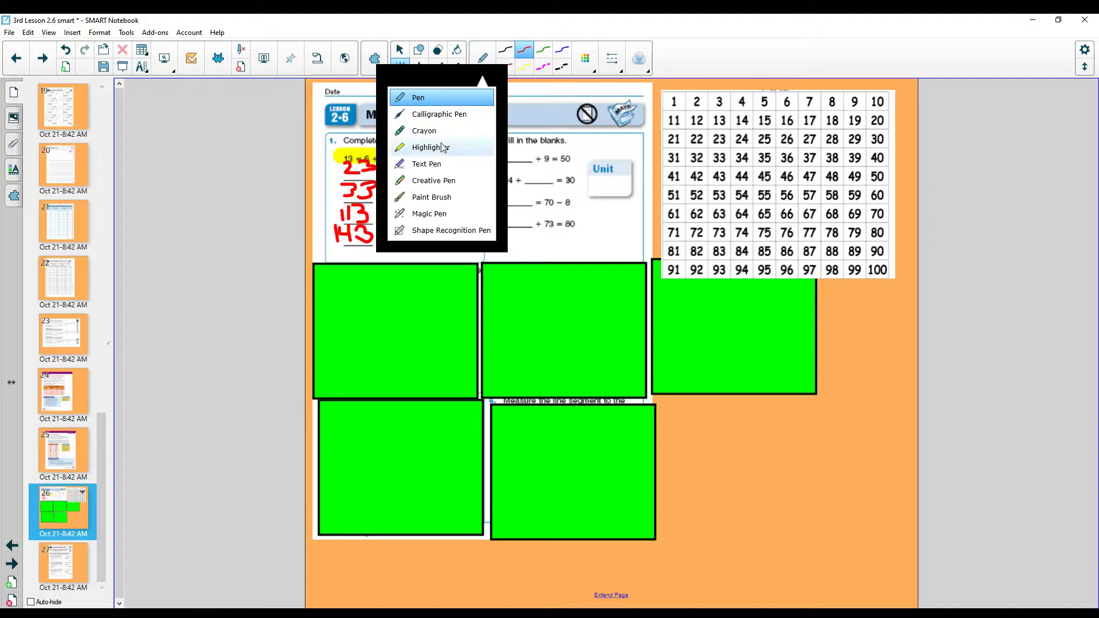
{"action": "left_click", "coordinate": [432, 147]}
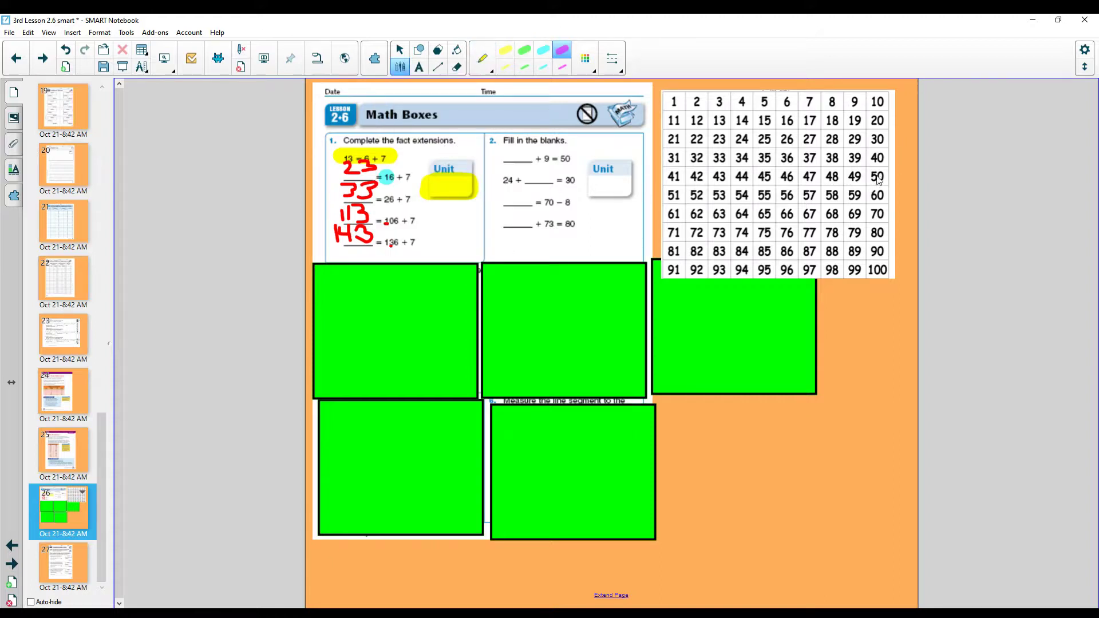
Circle 50 on the hundred chart and mark problem 2's heading in magenta, then switch to Pen
{"action": "left_click_drag", "start_coordinate": [881, 177], "coordinate": [871, 181]}
{"action": "left_click_drag", "start_coordinate": [502, 125], "coordinate": [520, 121]}
{"action": "left_click", "coordinate": [482, 58]}
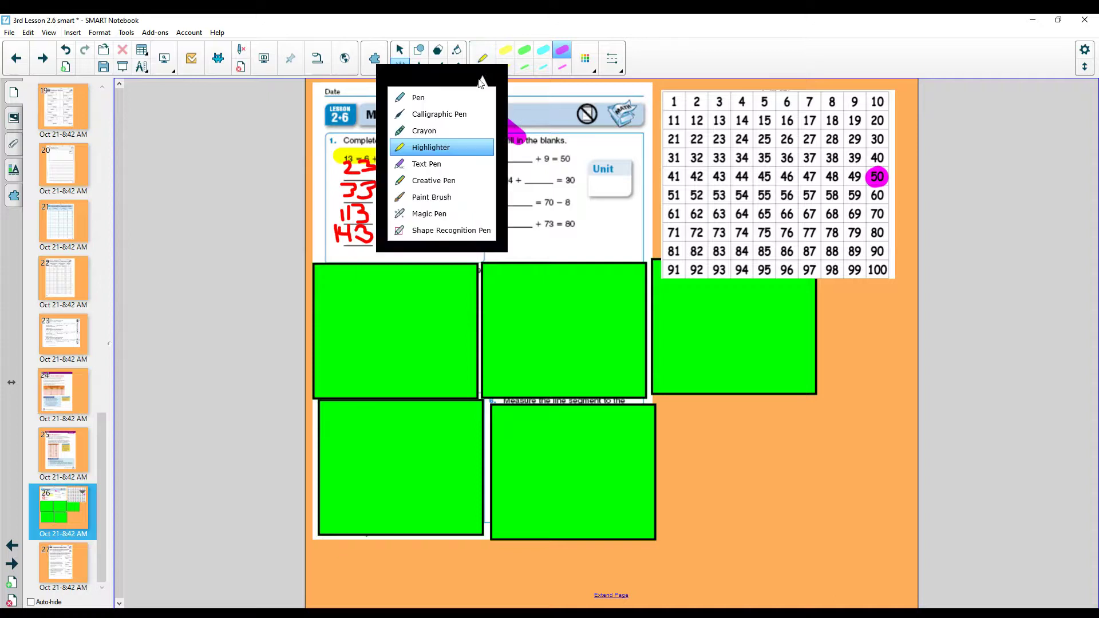
{"action": "left_click", "coordinate": [428, 105]}
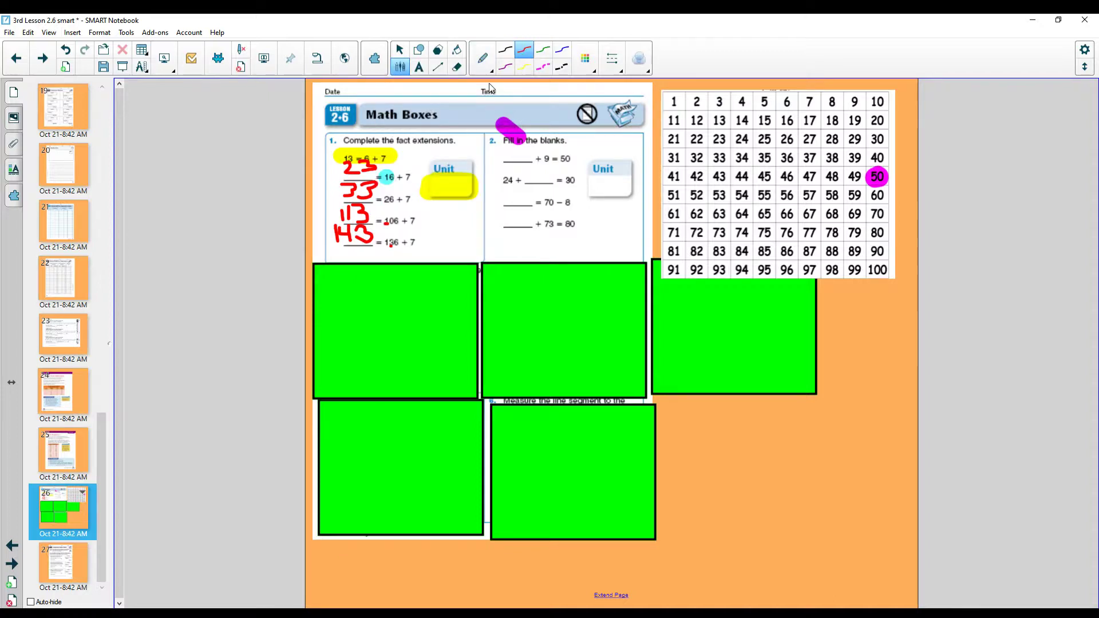
Write blue answers 41, 6, 62 and 7 in problem 2's fill-in blanks
{"action": "left_click", "coordinate": [562, 51]}
{"action": "mouse_move", "coordinate": [503, 131]}
{"action": "left_mouse_down"}
{"action": "mouse_move", "coordinate": [501, 148]}
{"action": "mouse_move", "coordinate": [524, 152]}
{"action": "left_mouse_up"}
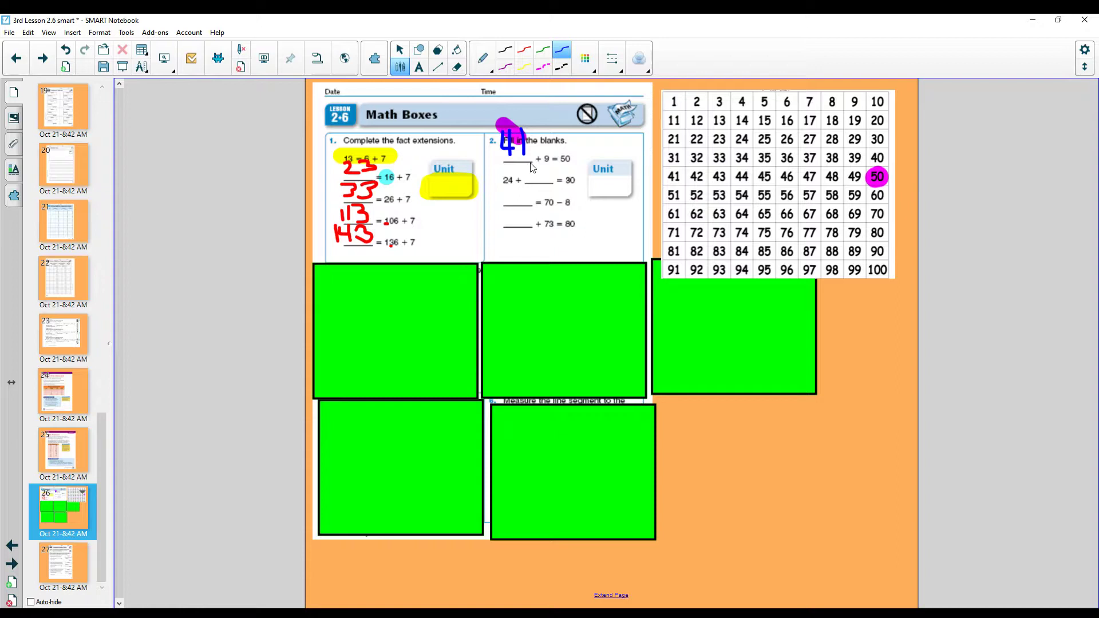
{"action": "mouse_move", "coordinate": [542, 165]}
{"action": "left_mouse_down"}
{"action": "mouse_move", "coordinate": [548, 181]}
{"action": "mouse_move", "coordinate": [538, 176]}
{"action": "left_mouse_up"}
{"action": "left_click_drag", "start_coordinate": [543, 207], "coordinate": [571, 207]}
{"action": "mouse_move", "coordinate": [507, 185]}
{"action": "left_mouse_down"}
{"action": "mouse_move", "coordinate": [491, 197]}
{"action": "mouse_move", "coordinate": [504, 211]}
{"action": "mouse_move", "coordinate": [499, 198]}
{"action": "mouse_move", "coordinate": [529, 187]}
{"action": "mouse_move", "coordinate": [518, 204]}
{"action": "mouse_move", "coordinate": [536, 204]}
{"action": "left_mouse_up"}
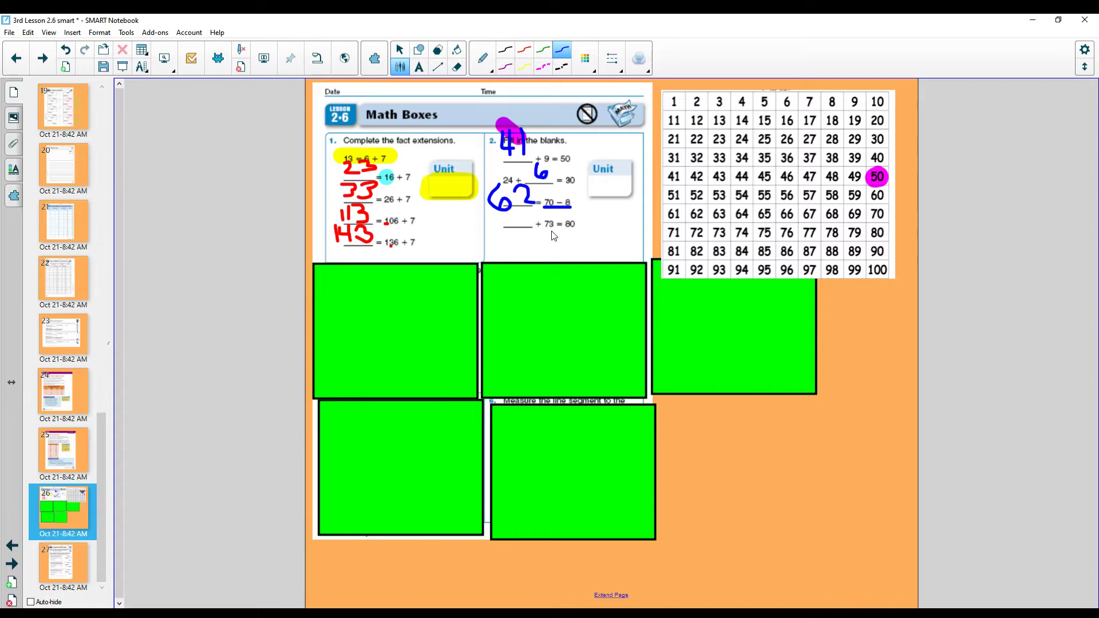
{"action": "left_click_drag", "start_coordinate": [503, 229], "coordinate": [530, 230]}
{"action": "left_click", "coordinate": [852, 234]}
{"action": "mouse_move", "coordinate": [507, 212]}
{"action": "left_mouse_down"}
{"action": "mouse_move", "coordinate": [528, 211]}
{"action": "mouse_move", "coordinate": [521, 228]}
{"action": "left_mouse_up"}
Slide the green cover off problem 3 and switch to red ink
{"action": "left_click", "coordinate": [400, 51]}
{"action": "left_click_drag", "start_coordinate": [398, 311], "coordinate": [738, 311]}
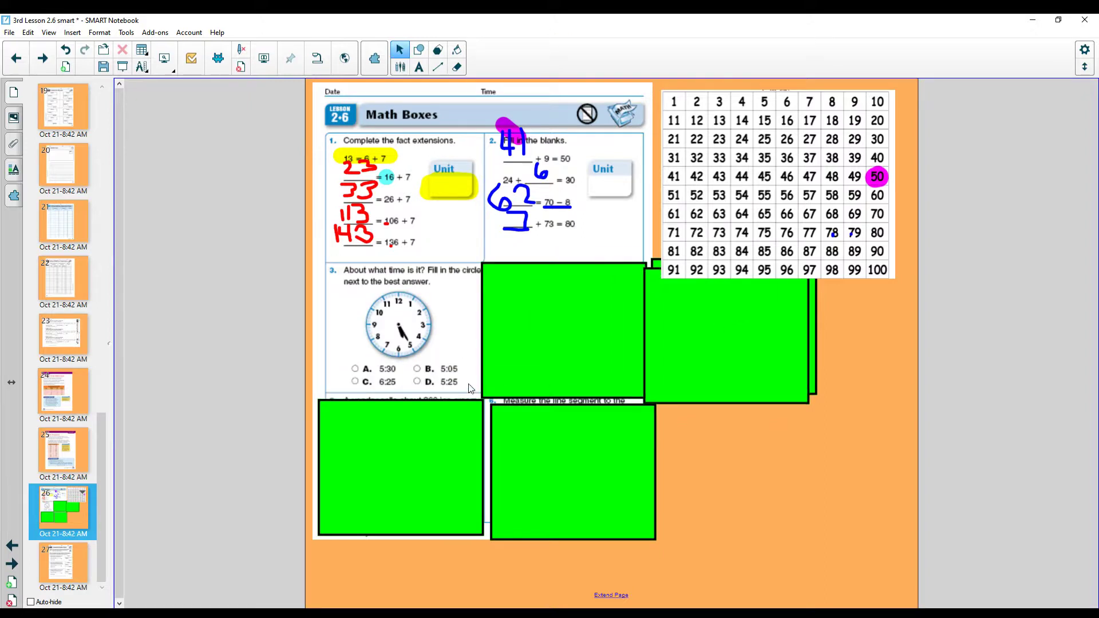
{"action": "left_click", "coordinate": [403, 68]}
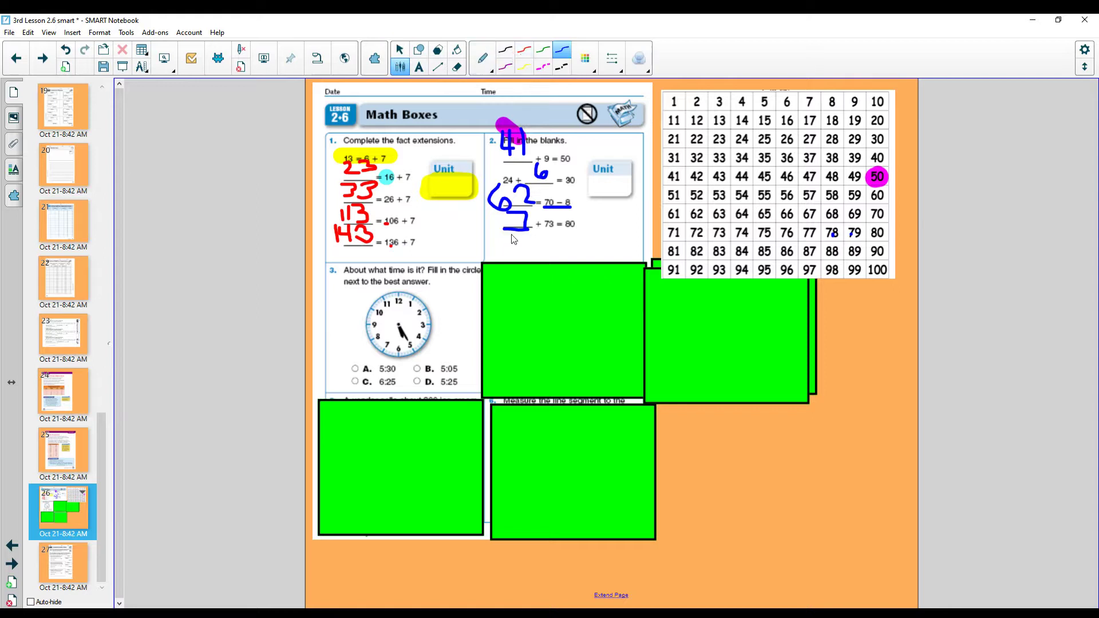
{"action": "left_click", "coordinate": [524, 50]}
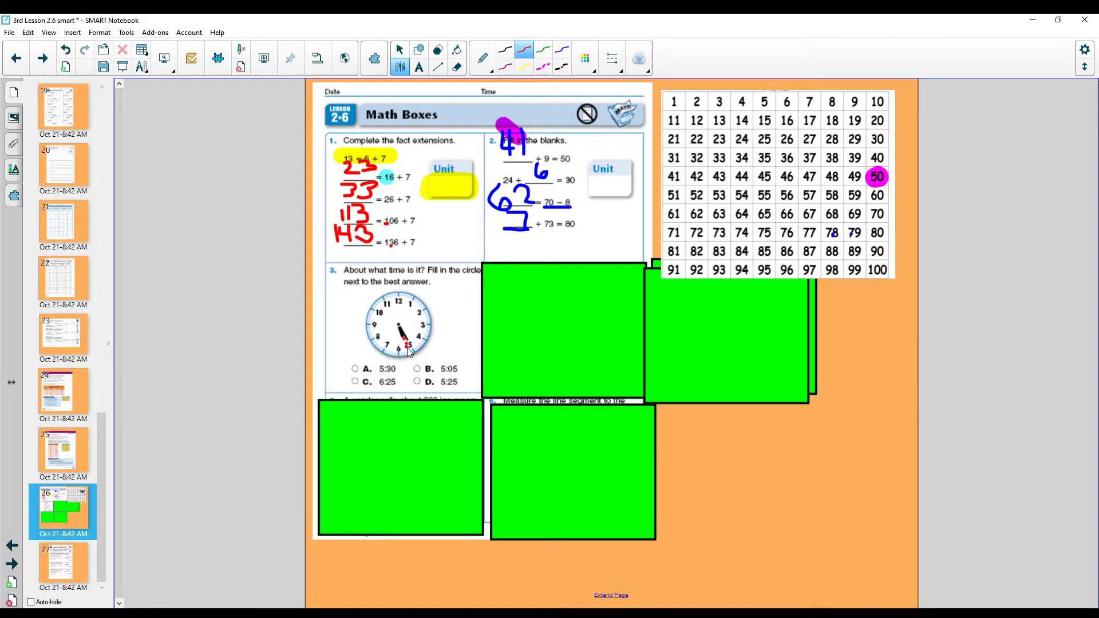
Draw red loops on the clock, cross out C, circle D. 5:25, and uncover problem 4
{"action": "left_click_drag", "start_coordinate": [407, 348], "coordinate": [425, 347]}
{"action": "mouse_move", "coordinate": [348, 378]}
{"action": "left_mouse_down"}
{"action": "mouse_move", "coordinate": [366, 388]}
{"action": "mouse_move", "coordinate": [348, 389]}
{"action": "left_mouse_up"}
{"action": "mouse_move", "coordinate": [397, 299]}
{"action": "left_mouse_down"}
{"action": "mouse_move", "coordinate": [397, 287]}
{"action": "mouse_move", "coordinate": [419, 291]}
{"action": "mouse_move", "coordinate": [441, 332]}
{"action": "mouse_move", "coordinate": [436, 370]}
{"action": "mouse_move", "coordinate": [416, 356]}
{"action": "left_mouse_up"}
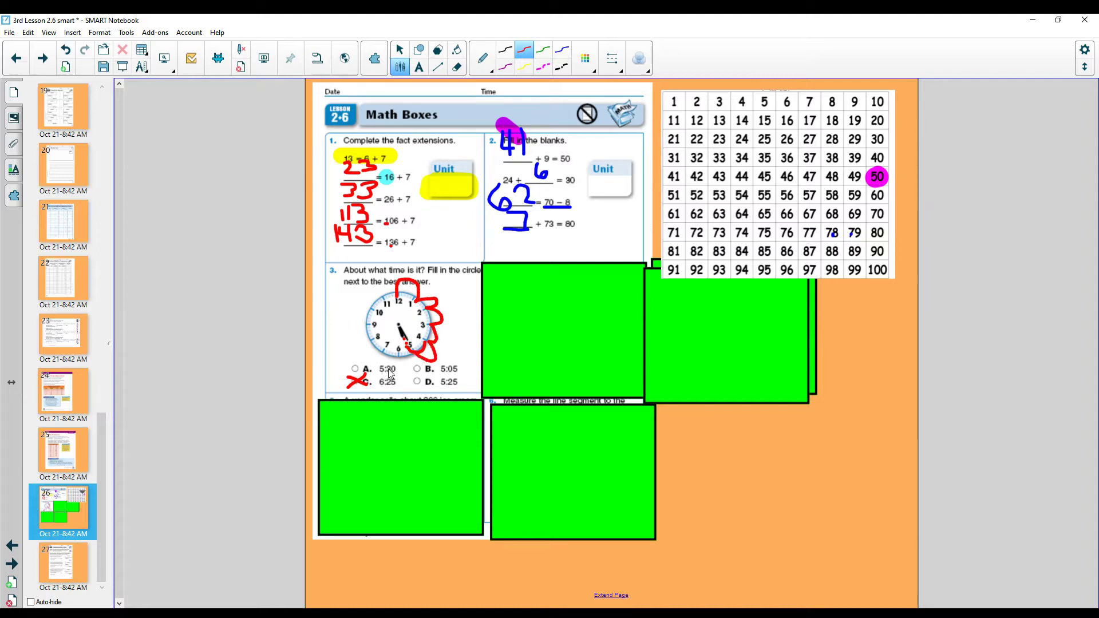
{"action": "mouse_move", "coordinate": [467, 378]}
{"action": "left_mouse_down"}
{"action": "mouse_move", "coordinate": [408, 383]}
{"action": "mouse_move", "coordinate": [450, 393]}
{"action": "mouse_move", "coordinate": [469, 388]}
{"action": "mouse_move", "coordinate": [465, 378]}
{"action": "left_mouse_up"}
{"action": "left_click", "coordinate": [399, 49]}
{"action": "left_click_drag", "start_coordinate": [558, 323], "coordinate": [730, 327]}
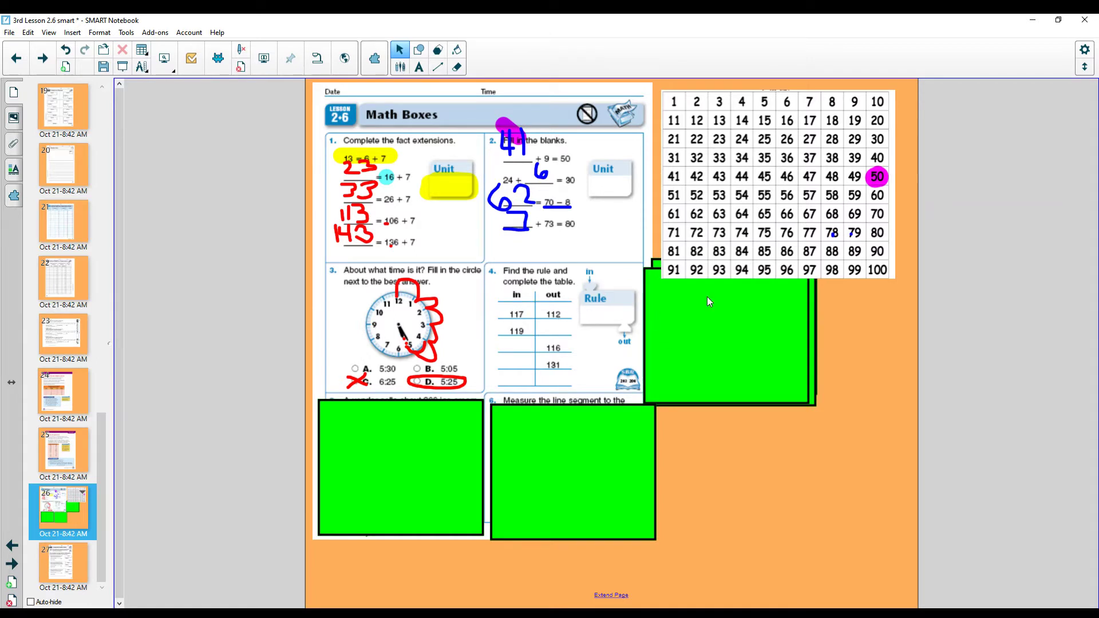
Write the rule -5 in blue in problem 4's Rule box
{"action": "left_click", "coordinate": [400, 67]}
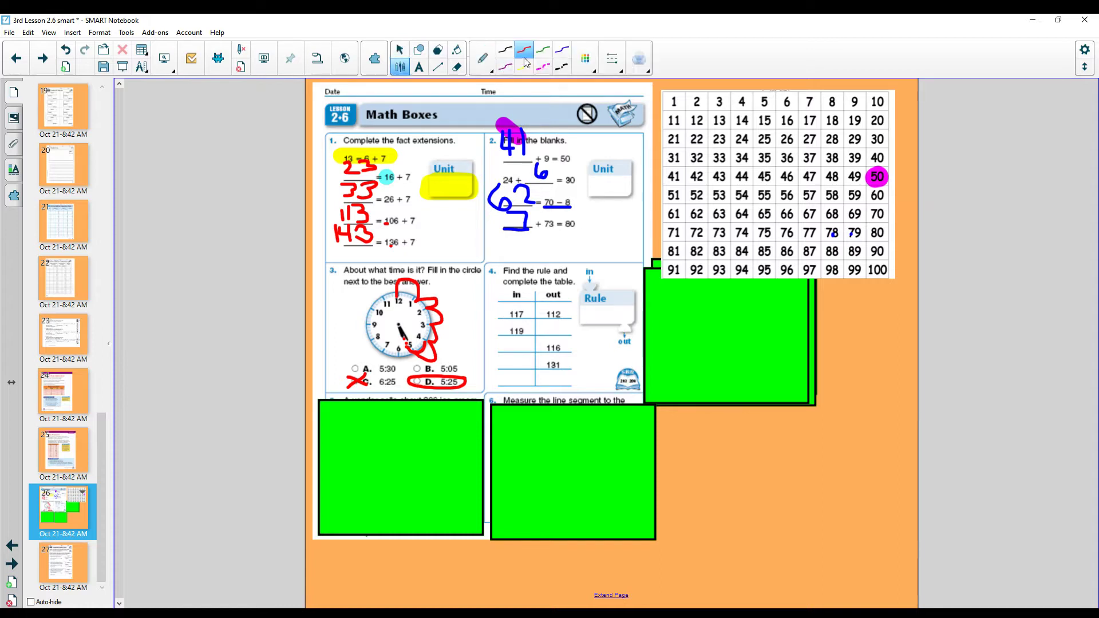
{"action": "left_click", "coordinate": [562, 50]}
{"action": "left_click_drag", "start_coordinate": [585, 311], "coordinate": [596, 312]}
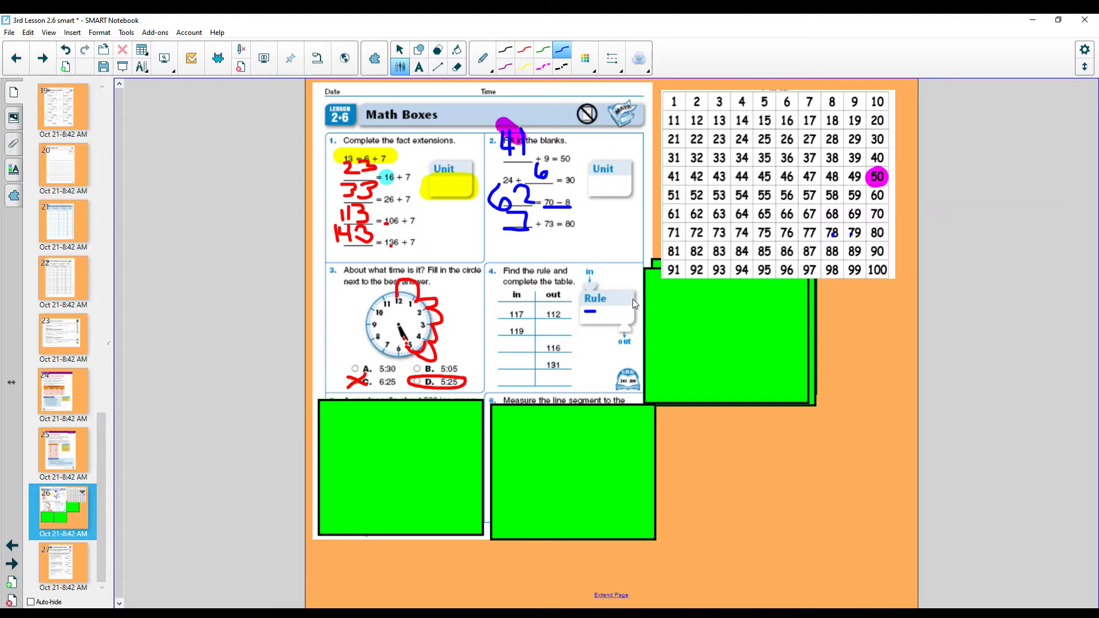
{"action": "mouse_move", "coordinate": [625, 302]}
{"action": "left_mouse_down"}
{"action": "mouse_move", "coordinate": [607, 304]}
{"action": "mouse_move", "coordinate": [621, 325]}
{"action": "mouse_move", "coordinate": [603, 328]}
{"action": "left_mouse_up"}
Fill the in/out table with blue values 114, 121, 136 and 5 → 0
{"action": "mouse_move", "coordinate": [545, 318]}
{"action": "left_mouse_down"}
{"action": "mouse_move", "coordinate": [543, 334]}
{"action": "mouse_move", "coordinate": [575, 327]}
{"action": "mouse_move", "coordinate": [569, 334]}
{"action": "left_mouse_up"}
{"action": "mouse_move", "coordinate": [500, 339]}
{"action": "left_mouse_down"}
{"action": "mouse_move", "coordinate": [500, 353]}
{"action": "mouse_move", "coordinate": [514, 343]}
{"action": "mouse_move", "coordinate": [521, 351]}
{"action": "left_mouse_up"}
{"action": "left_click_drag", "start_coordinate": [527, 339], "coordinate": [528, 353]}
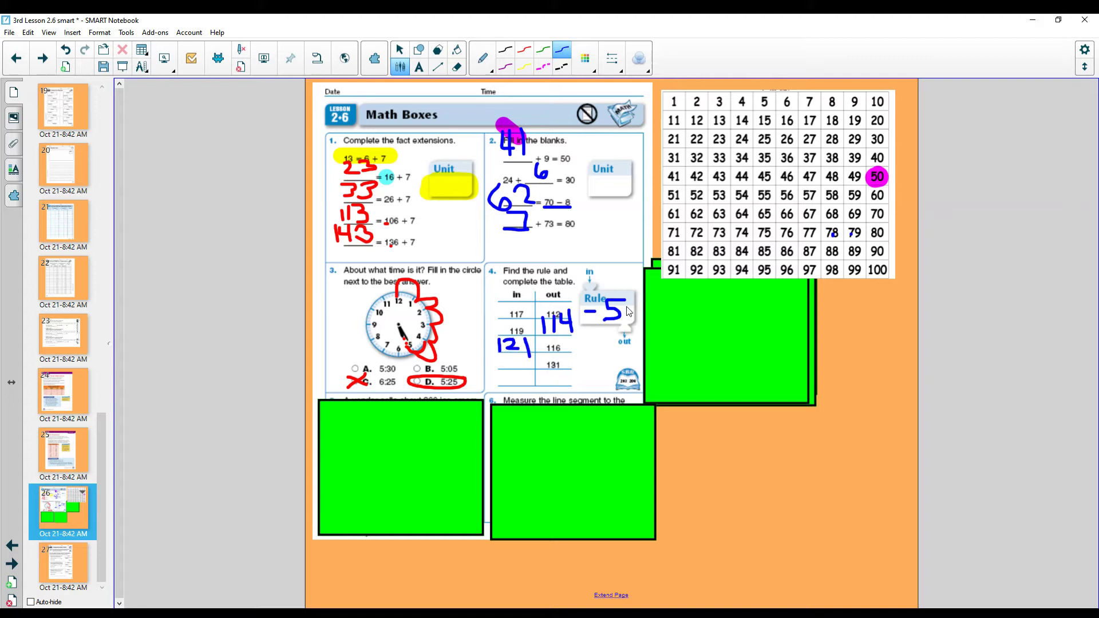
{"action": "mouse_move", "coordinate": [502, 355]}
{"action": "left_mouse_down"}
{"action": "mouse_move", "coordinate": [514, 375]}
{"action": "mouse_move", "coordinate": [529, 364]}
{"action": "mouse_move", "coordinate": [529, 373]}
{"action": "mouse_move", "coordinate": [524, 362]}
{"action": "left_mouse_up"}
{"action": "left_click_drag", "start_coordinate": [570, 370], "coordinate": [561, 370]}
{"action": "mouse_move", "coordinate": [519, 371]}
{"action": "left_mouse_down"}
{"action": "mouse_move", "coordinate": [507, 380]}
{"action": "mouse_move", "coordinate": [522, 383]}
{"action": "mouse_move", "coordinate": [507, 388]}
{"action": "left_mouse_up"}
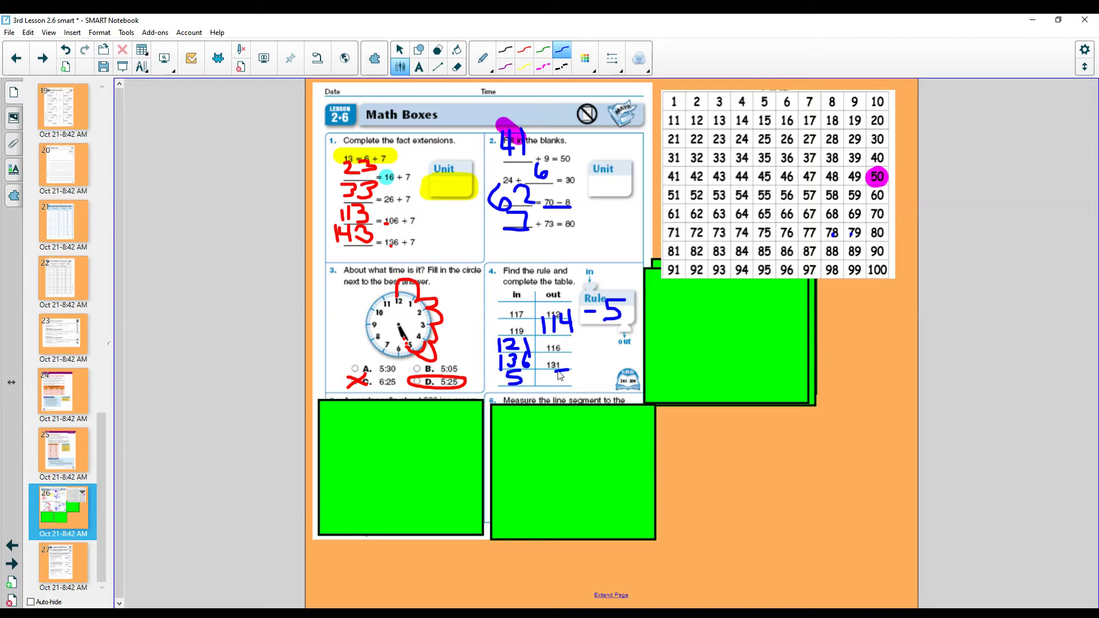
{"action": "mouse_move", "coordinate": [569, 373]}
{"action": "left_mouse_down"}
{"action": "mouse_move", "coordinate": [551, 379]}
{"action": "mouse_move", "coordinate": [570, 375]}
{"action": "left_mouse_up"}
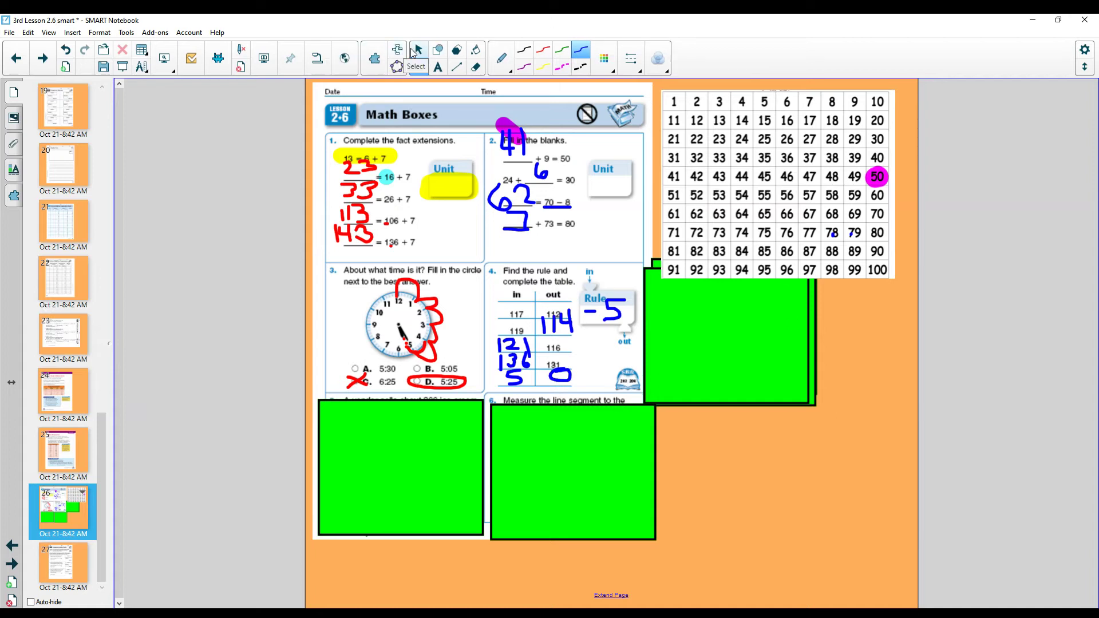
Slide the green cover off problem 5 and set the pen type to Highlighter
{"action": "left_click", "coordinate": [415, 51]}
{"action": "left_click_drag", "start_coordinate": [407, 455], "coordinate": [698, 324]}
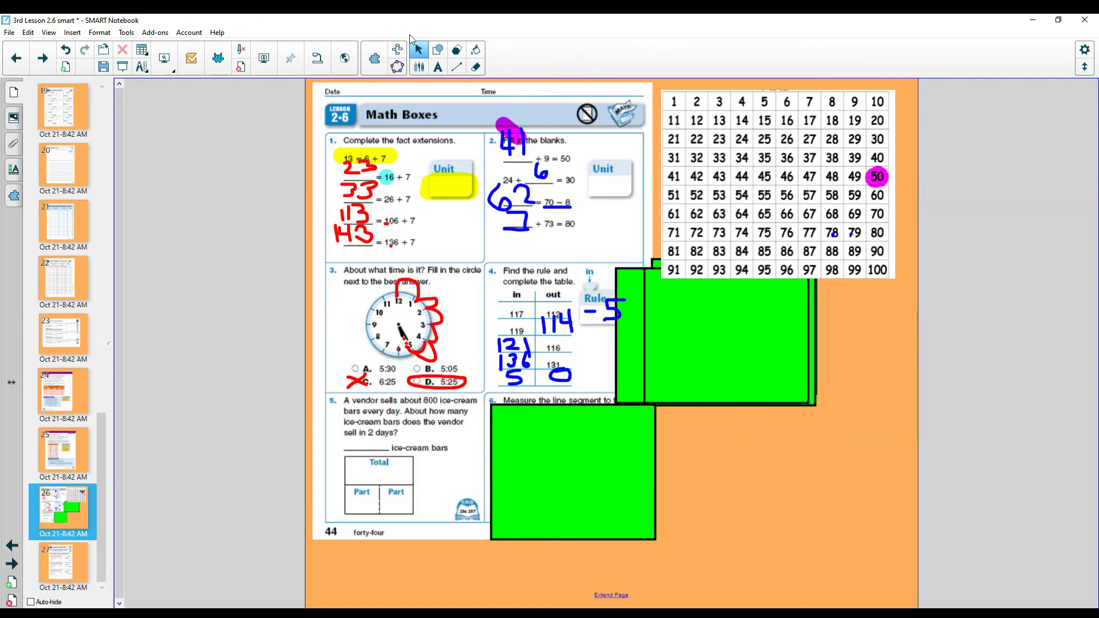
{"action": "left_click", "coordinate": [418, 67]}
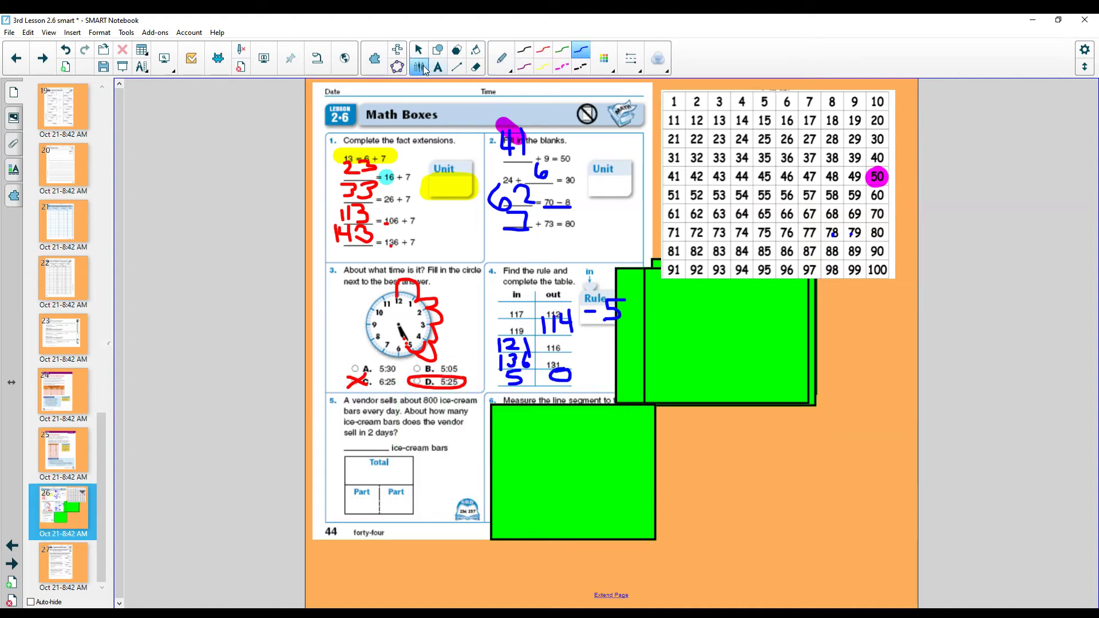
{"action": "left_click", "coordinate": [509, 65]}
{"action": "left_click", "coordinate": [450, 147]}
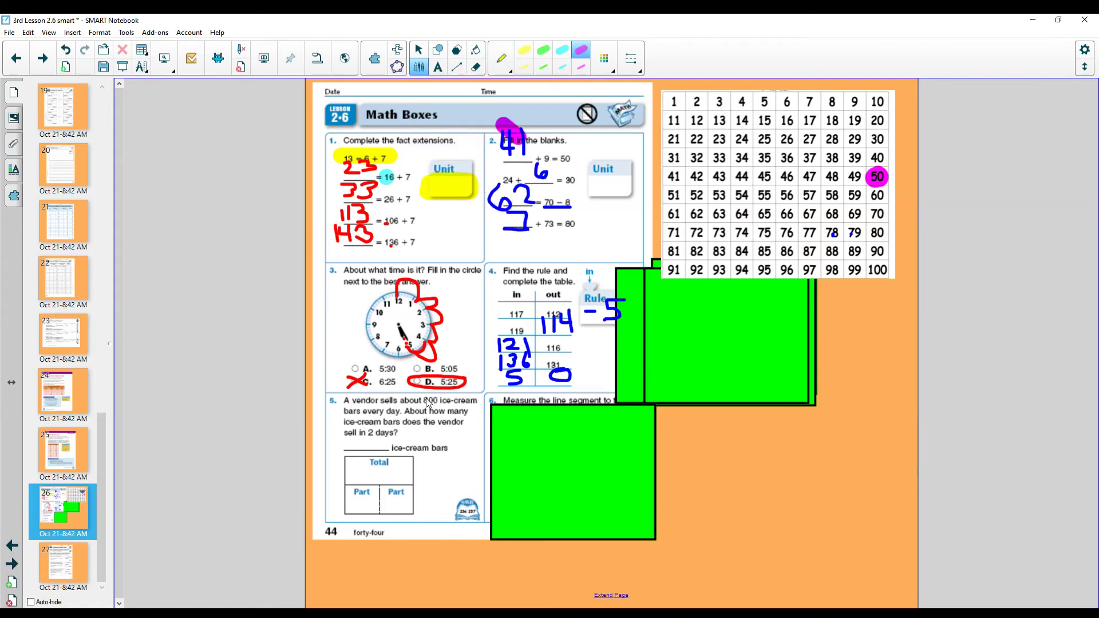
Highlight "800 ice-cream" and "every day" in magenta, then return to the regular pen
{"action": "left_click_drag", "start_coordinate": [421, 401], "coordinate": [480, 402]}
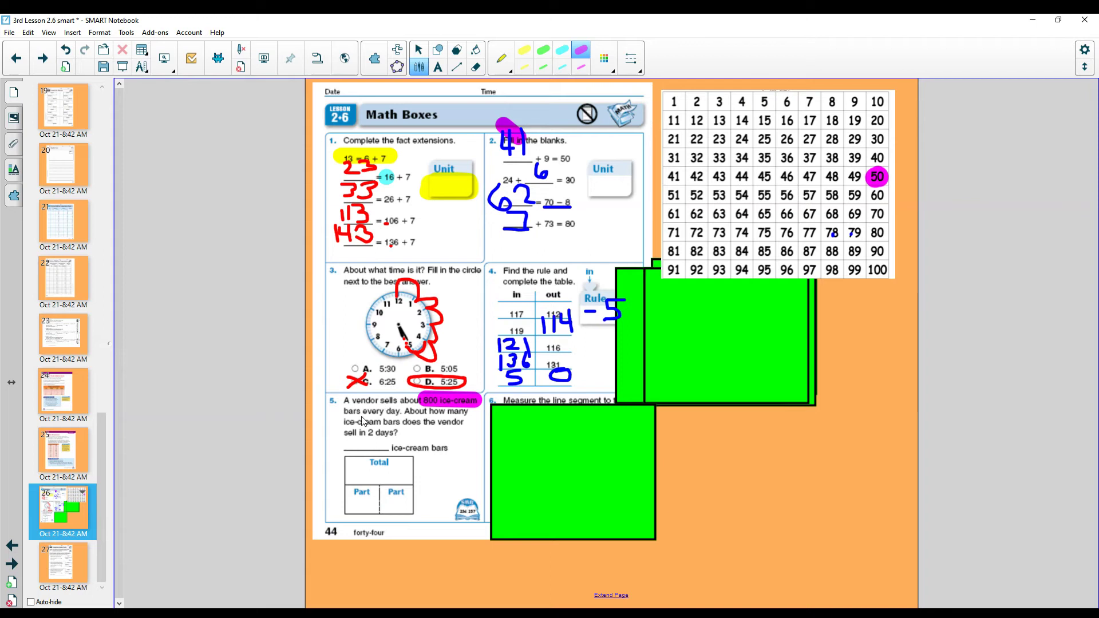
{"action": "left_click_drag", "start_coordinate": [360, 412], "coordinate": [400, 412]}
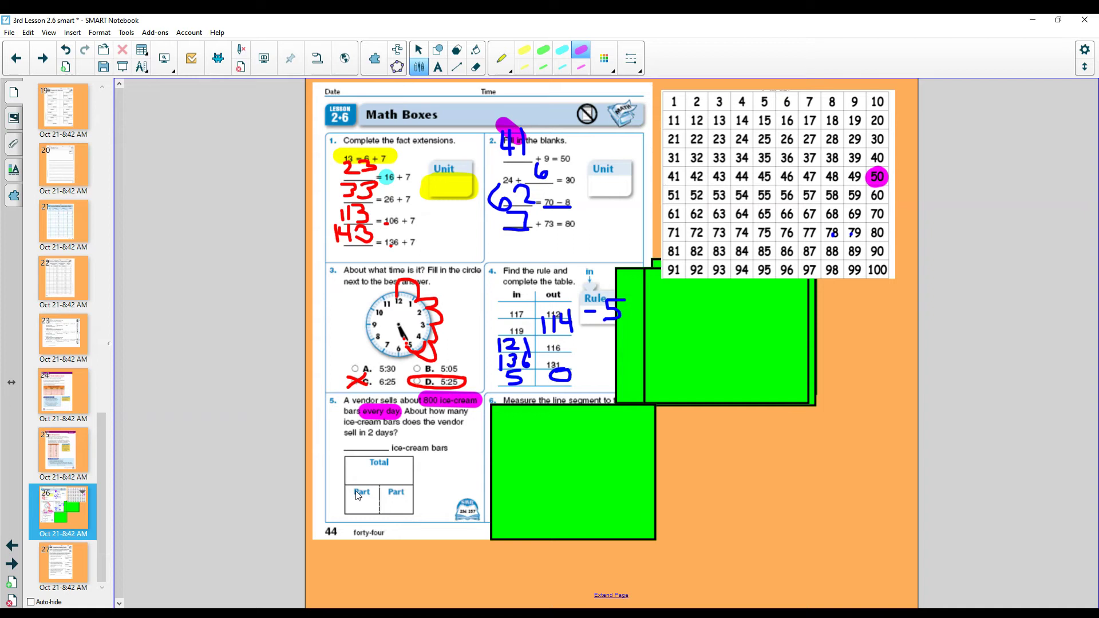
{"action": "left_click", "coordinate": [509, 71]}
{"action": "left_click", "coordinate": [438, 98]}
Write 800 in both Part boxes and a question mark in the Total box in red
{"action": "left_click", "coordinate": [543, 50]}
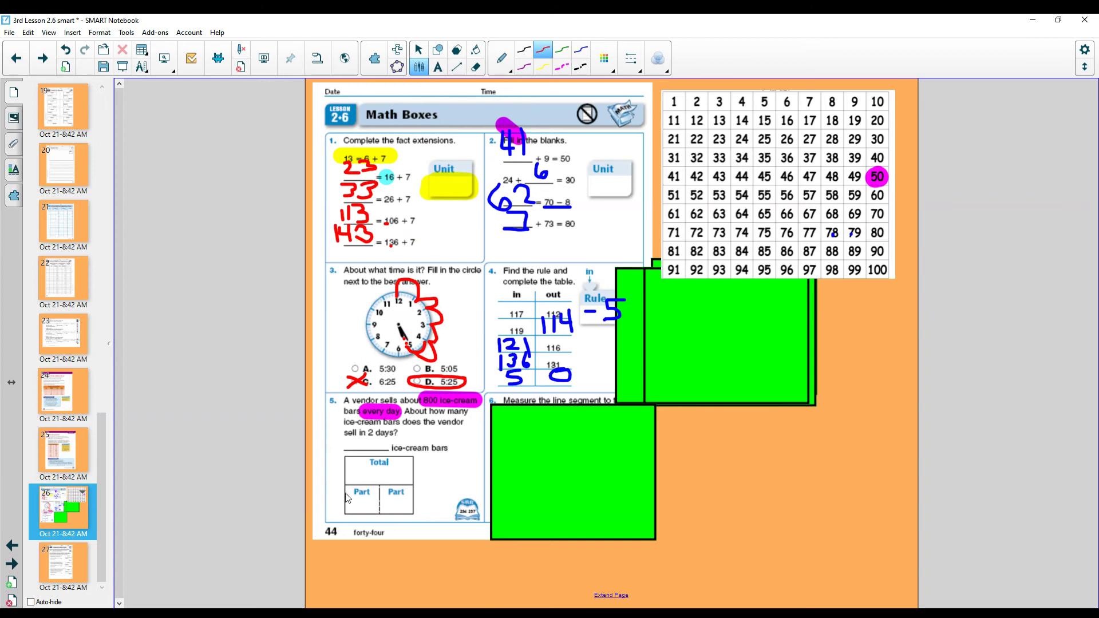
{"action": "mouse_move", "coordinate": [346, 492]}
{"action": "left_mouse_down"}
{"action": "mouse_move", "coordinate": [348, 512]}
{"action": "mouse_move", "coordinate": [344, 496]}
{"action": "mouse_move", "coordinate": [360, 512]}
{"action": "mouse_move", "coordinate": [368, 496]}
{"action": "left_mouse_up"}
{"action": "mouse_move", "coordinate": [404, 495]}
{"action": "left_mouse_down"}
{"action": "mouse_move", "coordinate": [397, 505]}
{"action": "mouse_move", "coordinate": [417, 499]}
{"action": "left_mouse_up"}
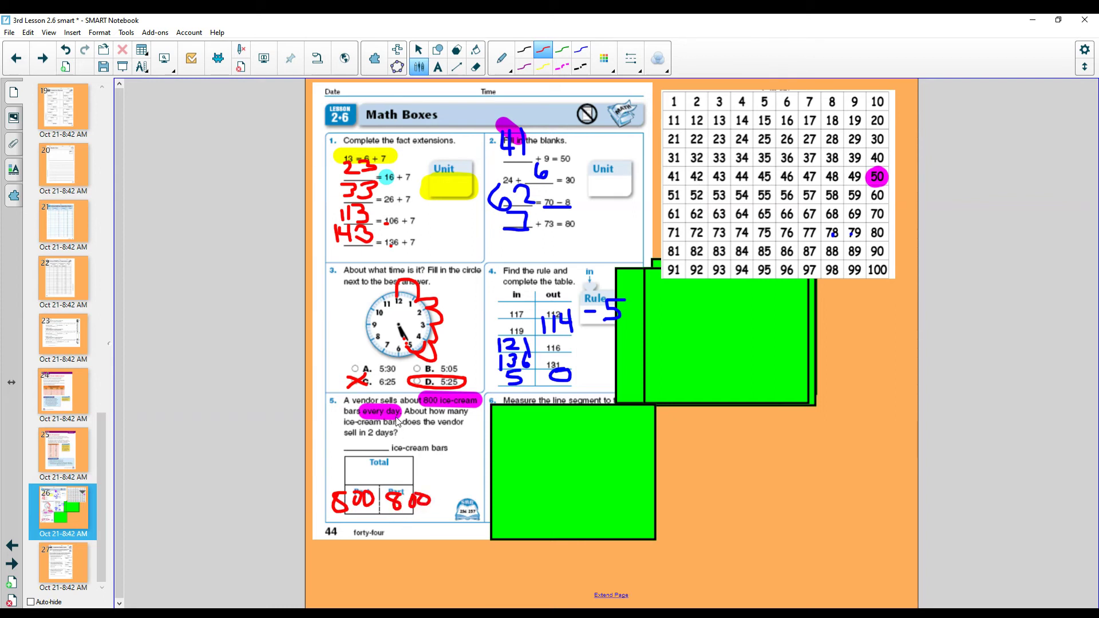
{"action": "mouse_move", "coordinate": [370, 462]}
{"action": "left_mouse_down"}
{"action": "mouse_move", "coordinate": [383, 469]}
{"action": "mouse_move", "coordinate": [377, 478]}
{"action": "left_mouse_up"}
{"action": "left_click_drag", "start_coordinate": [377, 483], "coordinate": [377, 484]}
Bracket the two 800 parts and write 1600 on the answer blank
{"action": "left_click", "coordinate": [381, 438]}
{"action": "mouse_move", "coordinate": [381, 437]}
{"action": "left_mouse_down"}
{"action": "mouse_move", "coordinate": [386, 452]}
{"action": "mouse_move", "coordinate": [382, 437]}
{"action": "left_mouse_up"}
{"action": "left_click_drag", "start_coordinate": [371, 438], "coordinate": [366, 443]}
{"action": "mouse_move", "coordinate": [339, 514]}
{"action": "left_mouse_down"}
{"action": "mouse_move", "coordinate": [348, 526]}
{"action": "mouse_move", "coordinate": [387, 516]}
{"action": "left_mouse_up"}
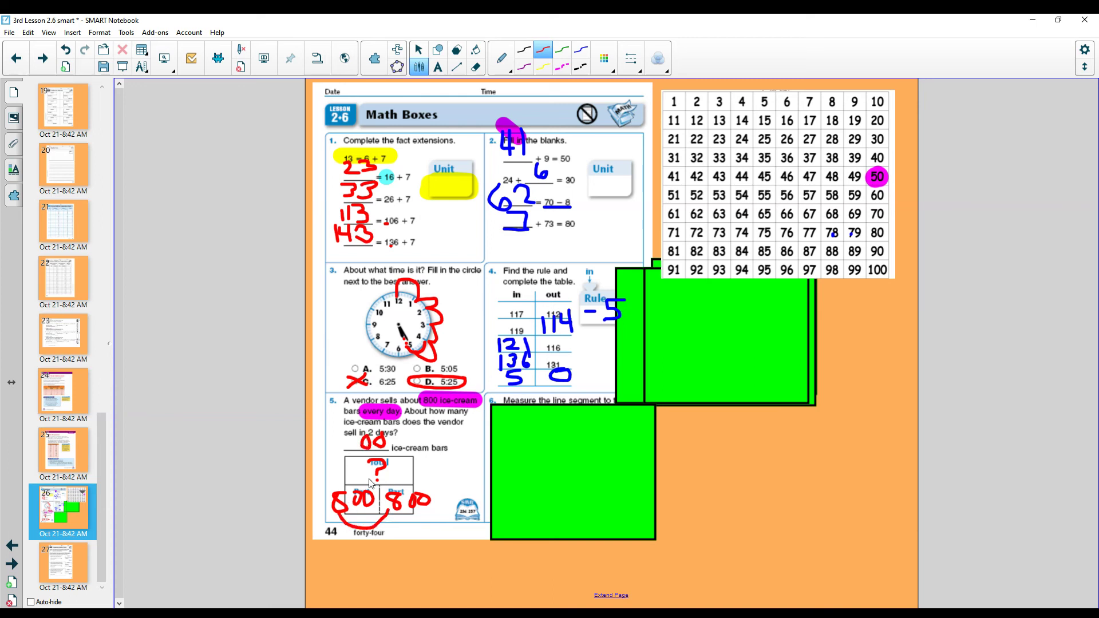
{"action": "mouse_move", "coordinate": [331, 438]}
{"action": "left_mouse_down"}
{"action": "mouse_move", "coordinate": [329, 456]}
{"action": "mouse_move", "coordinate": [350, 446]}
{"action": "mouse_move", "coordinate": [337, 457]}
{"action": "left_mouse_up"}
Slide the last green cover off problem 6 and handwrite a red 6 on the cm line
{"action": "left_click", "coordinate": [418, 49]}
{"action": "left_click_drag", "start_coordinate": [533, 456], "coordinate": [671, 331]}
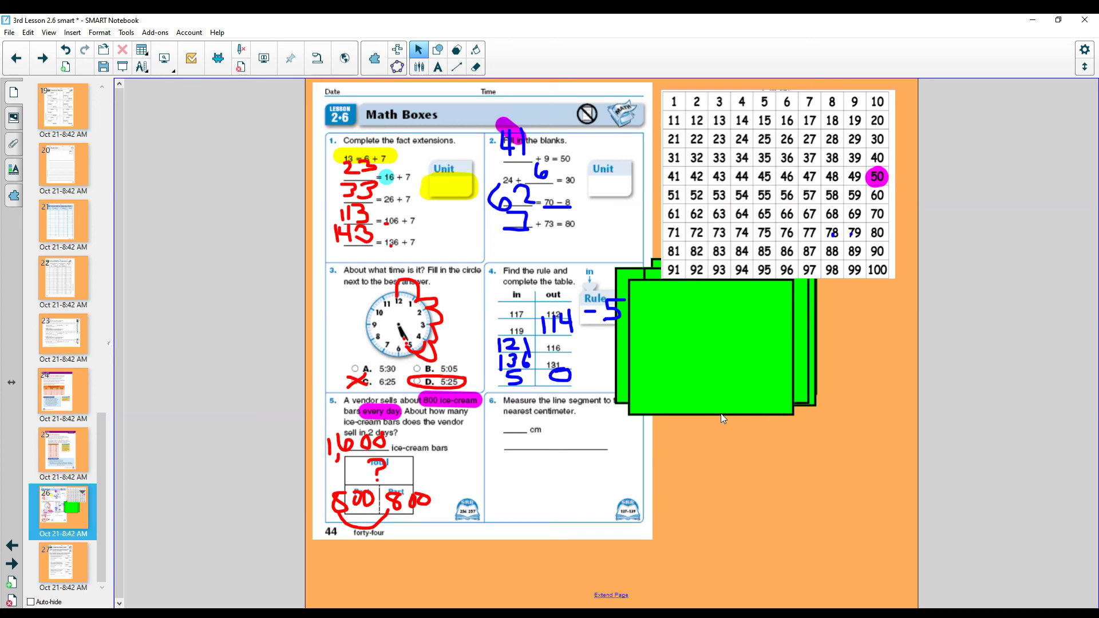
{"action": "left_click", "coordinate": [419, 67]}
{"action": "mouse_move", "coordinate": [510, 420]}
{"action": "left_mouse_down"}
{"action": "mouse_move", "coordinate": [497, 450]}
{"action": "mouse_move", "coordinate": [500, 439]}
{"action": "left_mouse_up"}
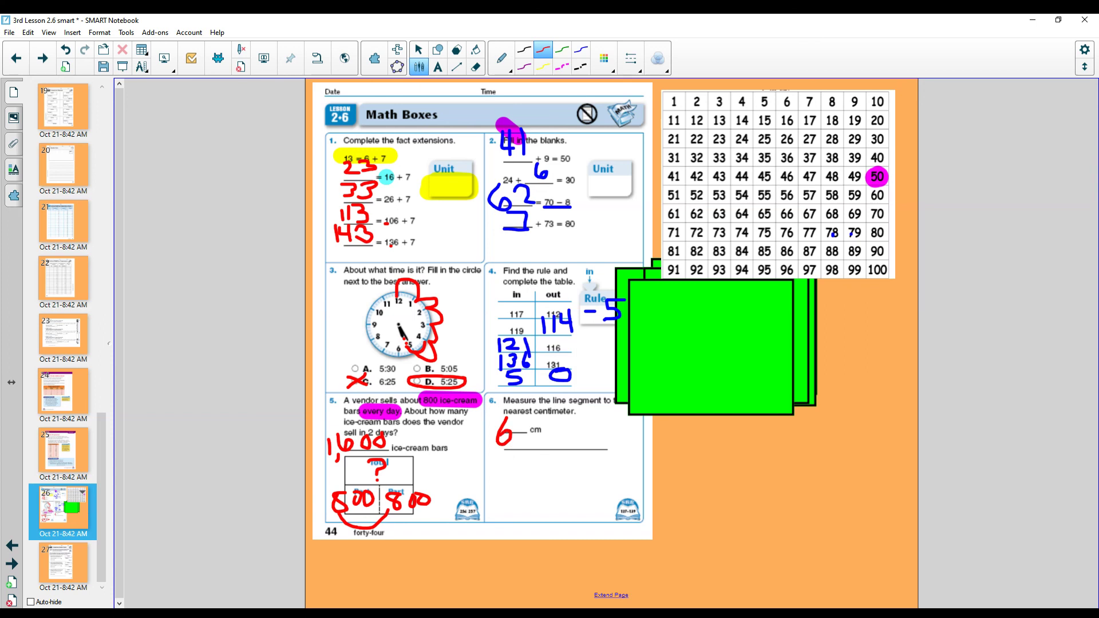